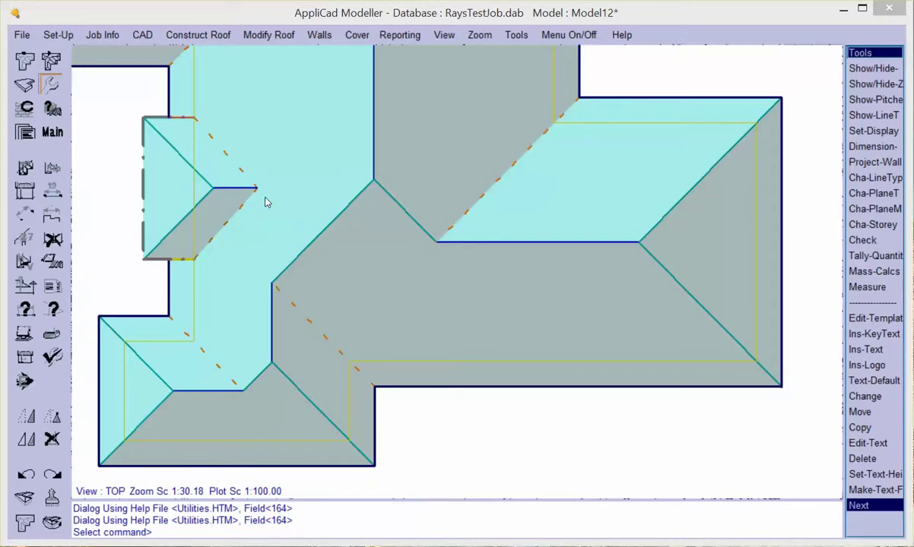
# Step: Show the line type labels on the roof plan to check them, and hide them again
pyautogui.click(54, 171)
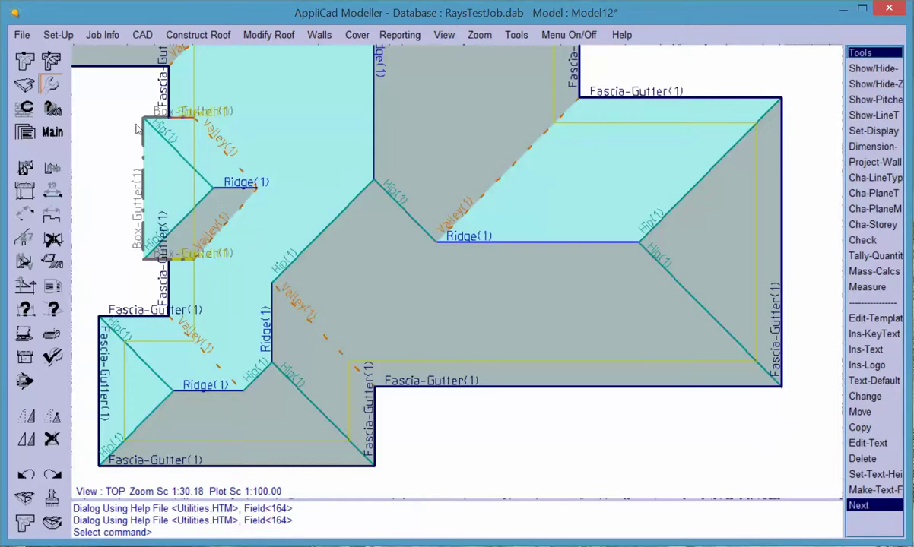
pyautogui.click(51, 169)
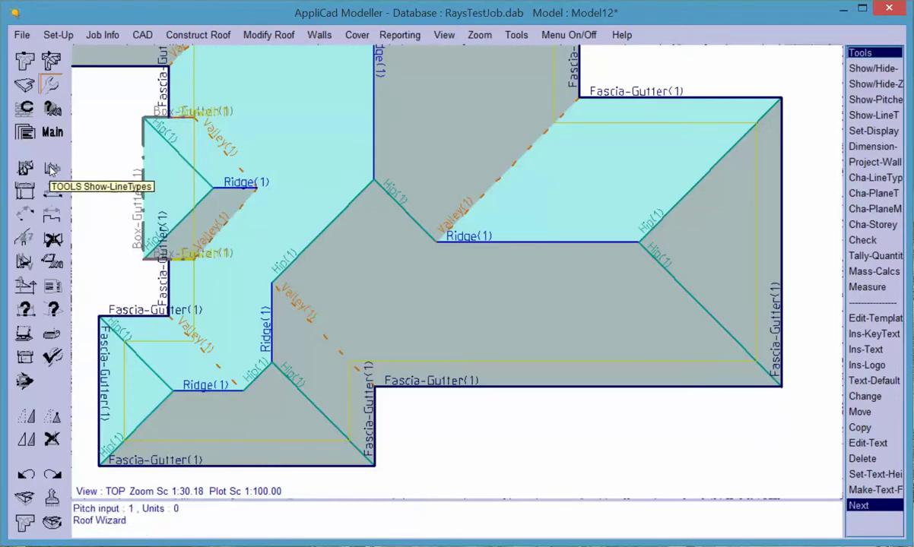
# Step: Open the cover flashings setup with updated flashing definitions and set Batten 1 to Steeline Batten 50mm T-Hat 8.0m Za
pyautogui.click(25, 110)
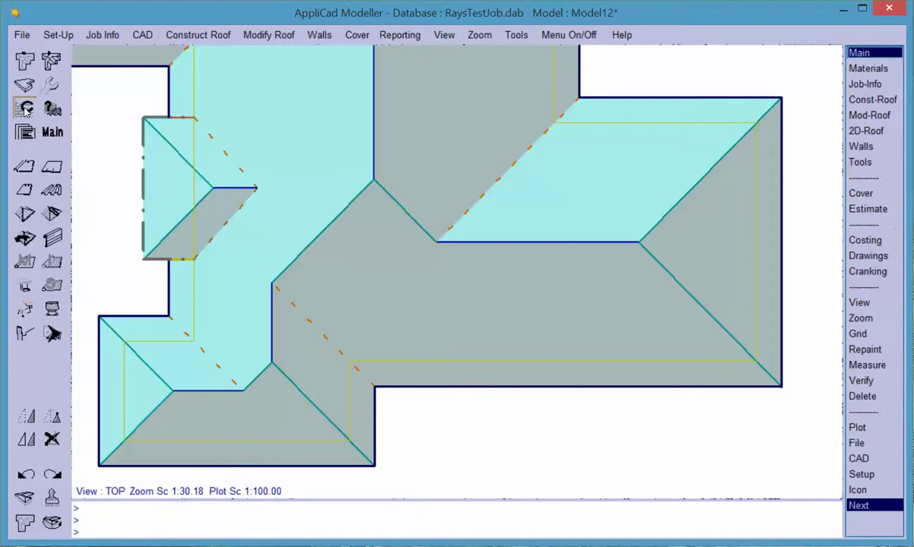
pyautogui.click(52, 238)
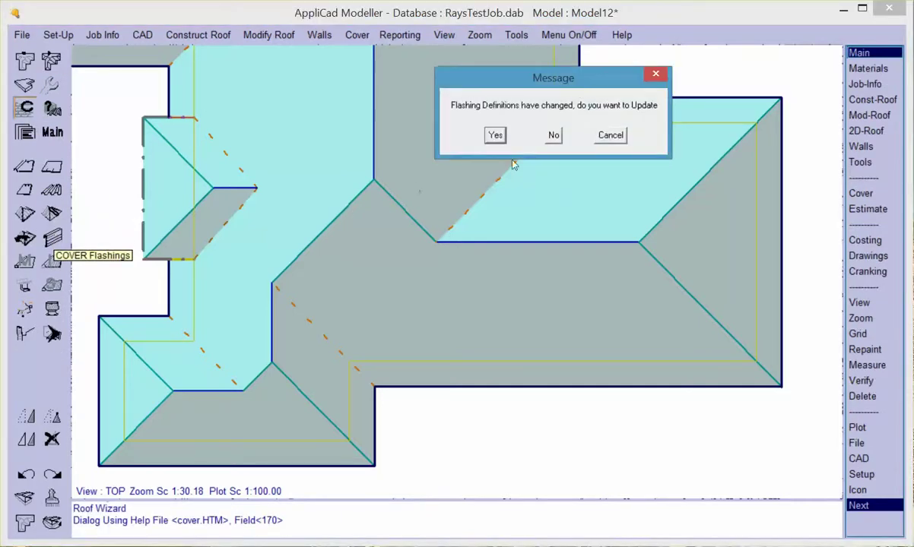
pyautogui.click(495, 138)
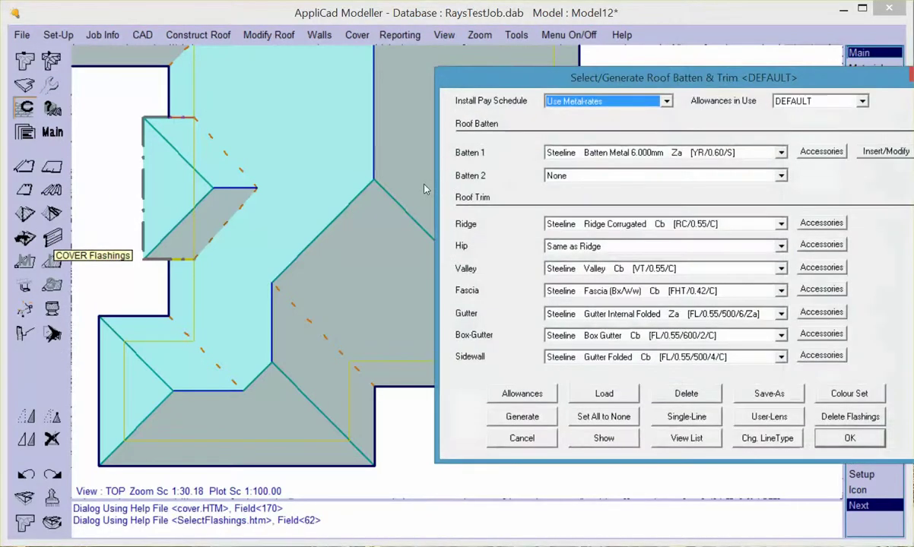
pyautogui.moveTo(481, 84); pyautogui.dragTo(270, 84)
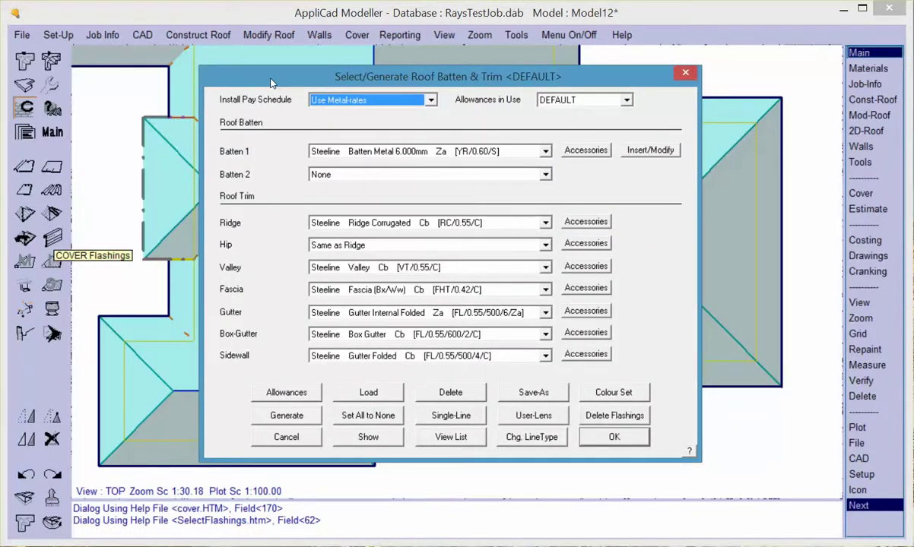
pyautogui.click(546, 153)
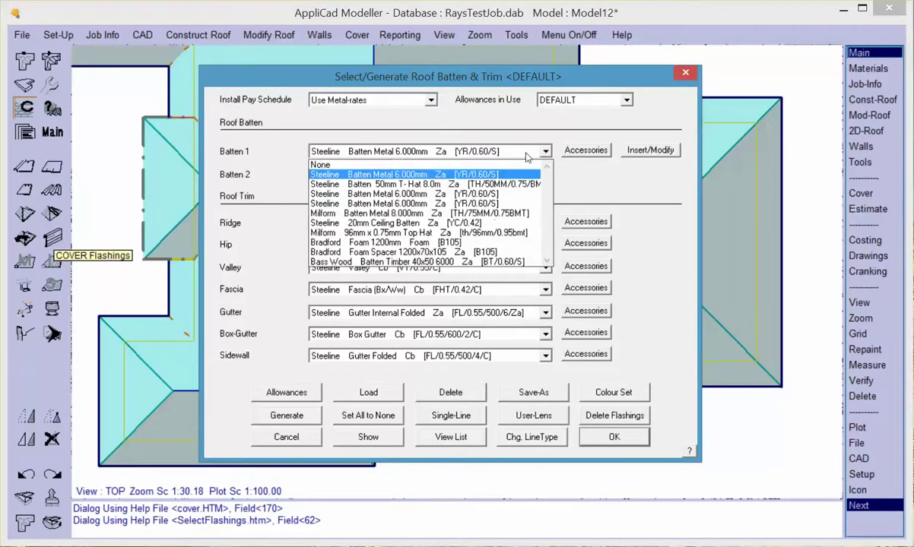
pyautogui.click(387, 184)
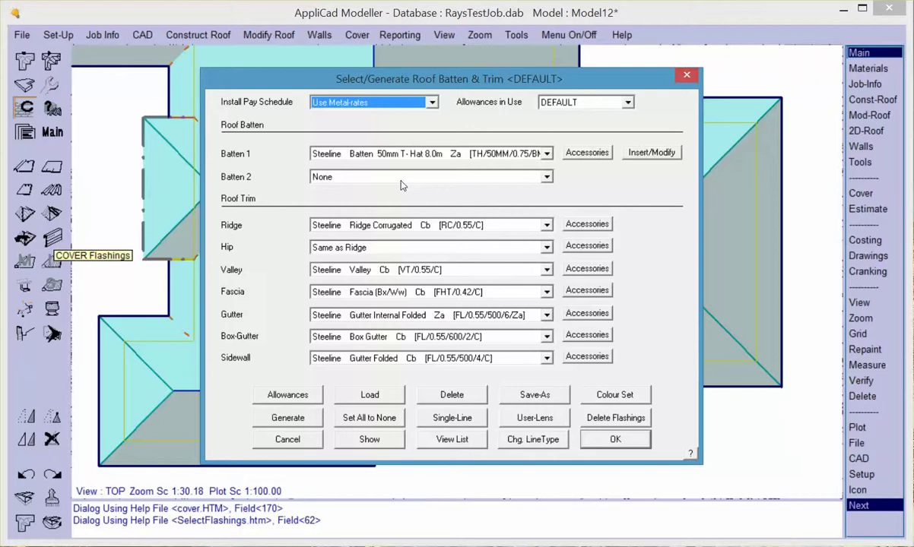
# Step: Apply battens to the whole roof with evenly spaced intermediate spacing of at most 600, and check their layout on the plan
pyautogui.click(651, 153)
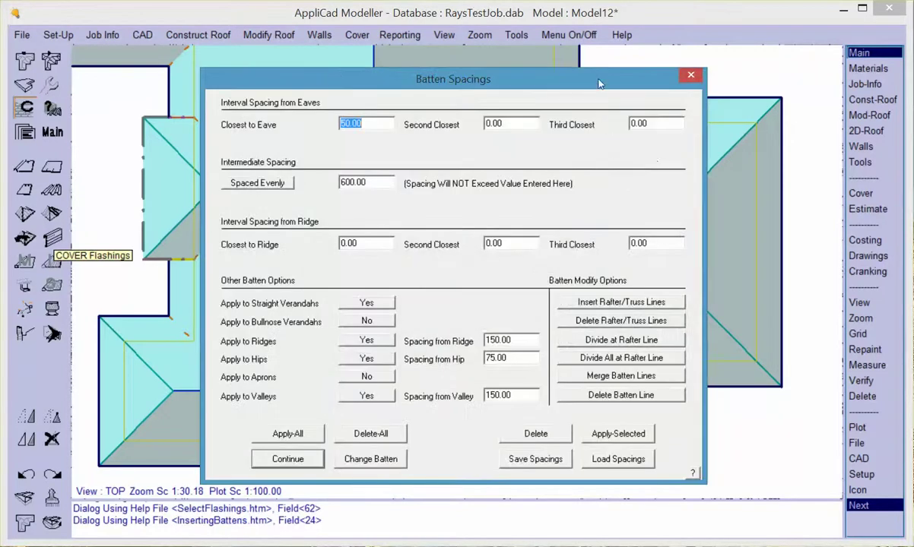
pyautogui.moveTo(561, 79); pyautogui.dragTo(572, 69)
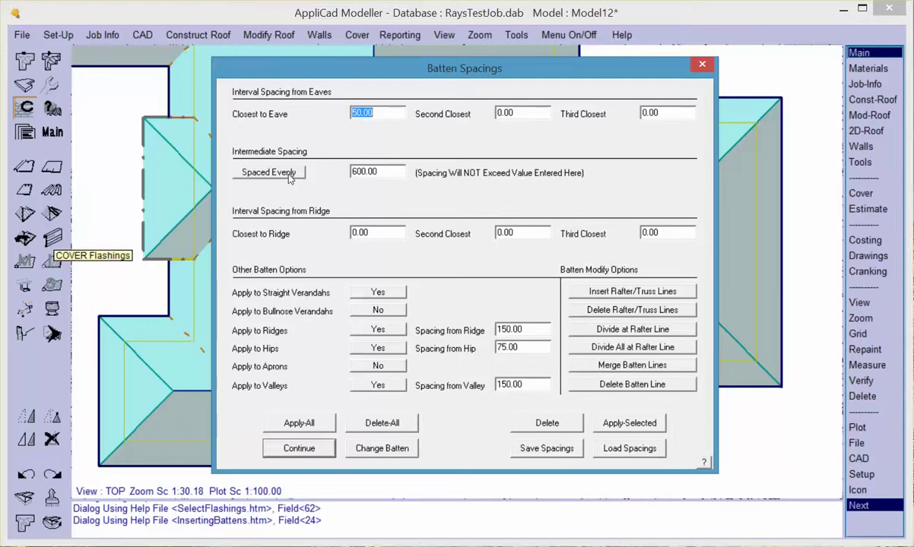
pyautogui.click(286, 174)
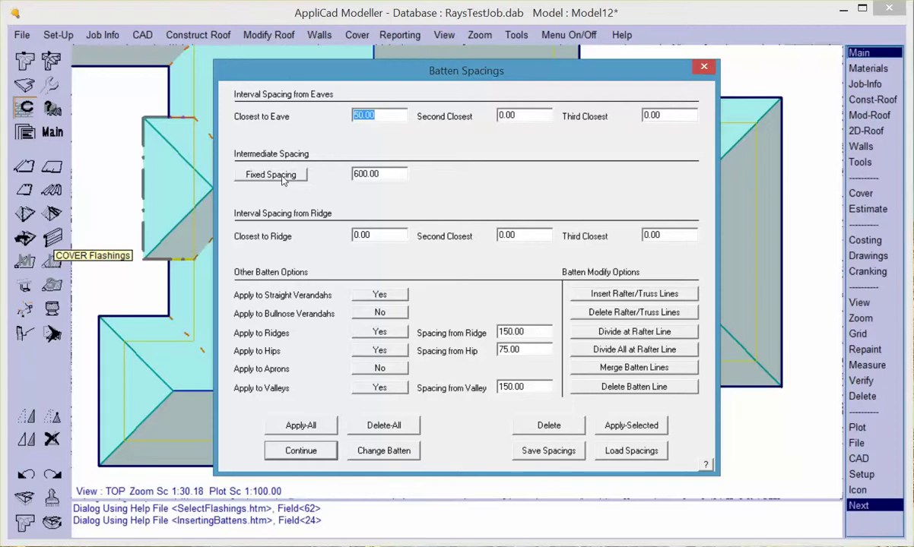
pyautogui.click(281, 175)
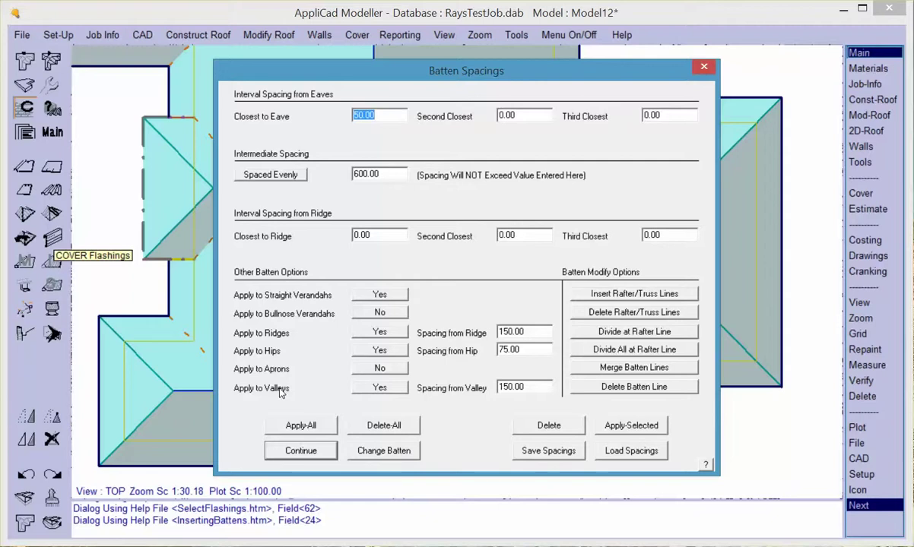
pyautogui.click(301, 426)
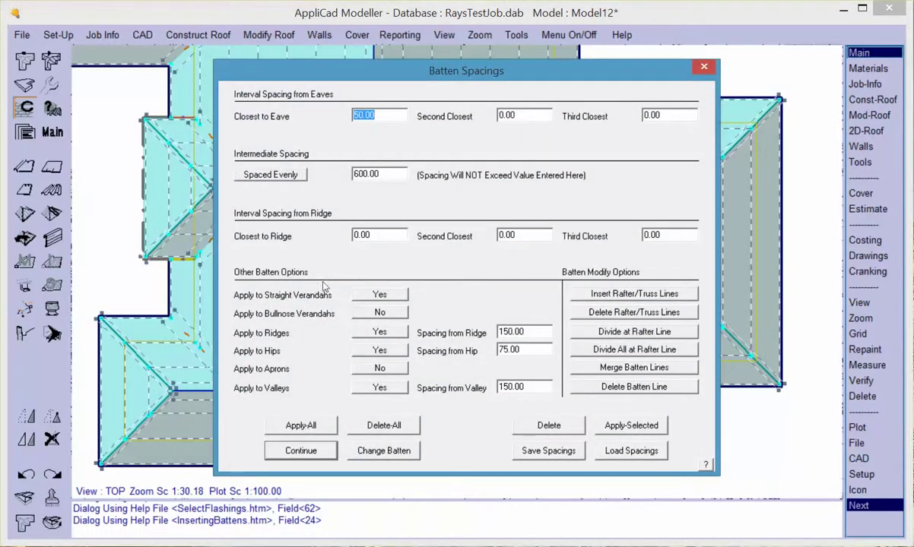
pyautogui.click(303, 450)
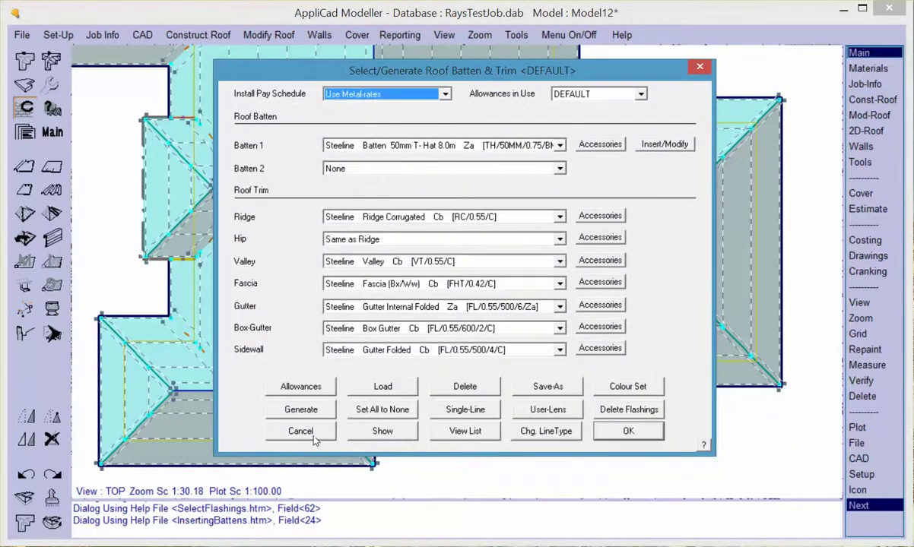
pyautogui.moveTo(628, 73)
pyautogui.mouseDown()
pyautogui.moveTo(667, 385)
pyautogui.moveTo(723, 446)
pyautogui.mouseUp()
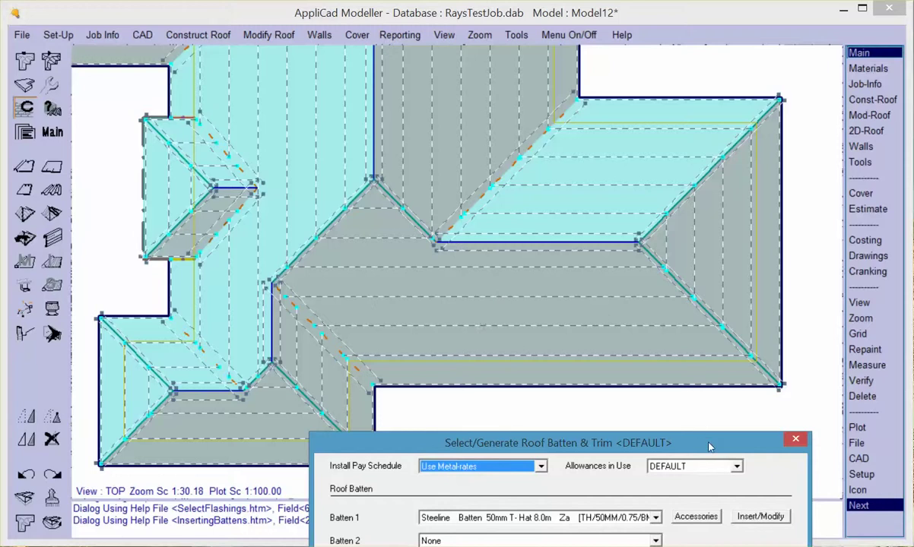
pyautogui.moveTo(709, 447); pyautogui.dragTo(600, 74)
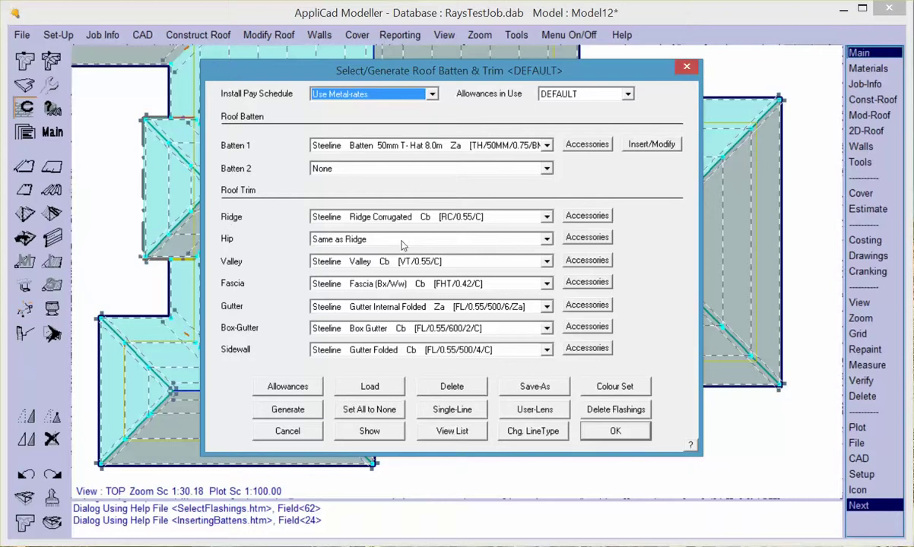
# Step: Choose Steeline Ridge Corrugated Cb [RC/0.55/C] as the ridge trim
pyautogui.click(546, 219)
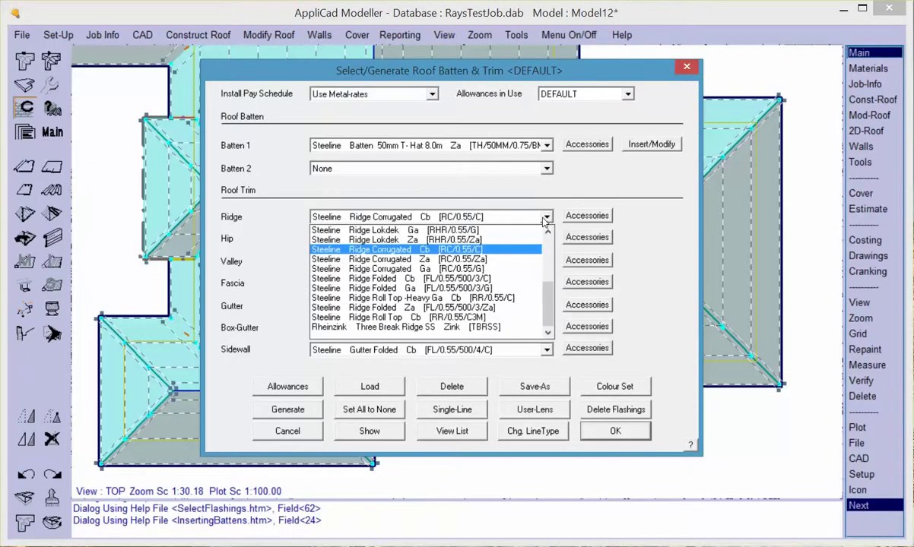
pyautogui.moveTo(550, 313)
pyautogui.mouseDown()
pyautogui.moveTo(549, 248)
pyautogui.moveTo(544, 297)
pyautogui.mouseUp()
pyautogui.scroll(-2, 425, 319)
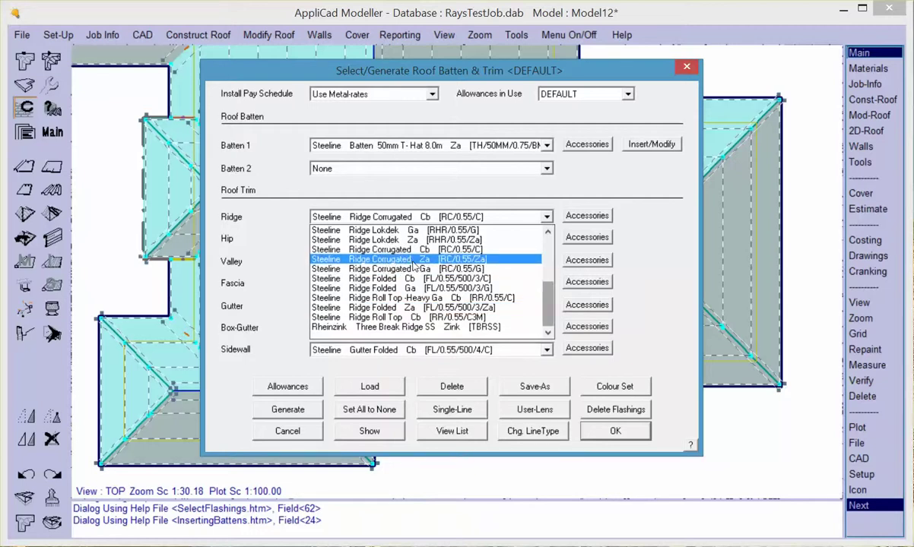
pyautogui.click(376, 249)
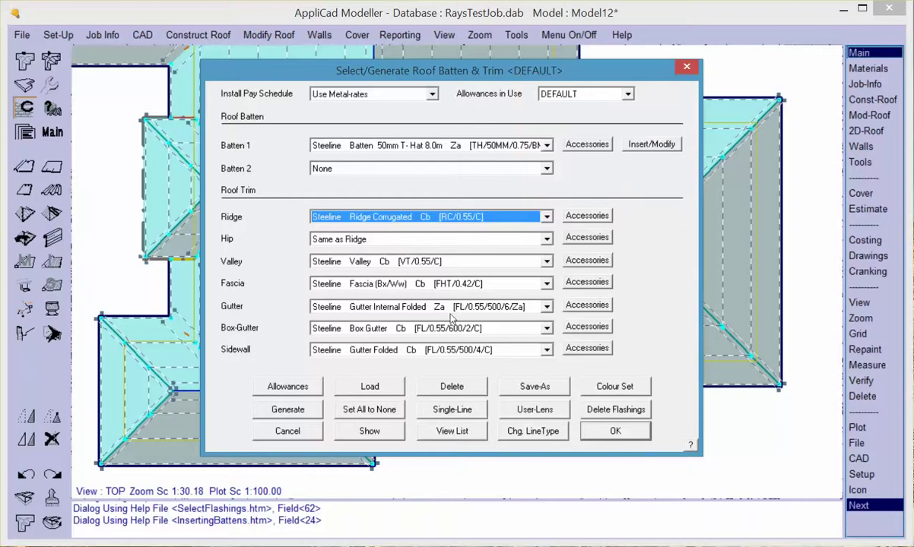
# Step: Save the batten and trim selections as a flashing default file named Colorbond Corrugated
pyautogui.click(534, 387)
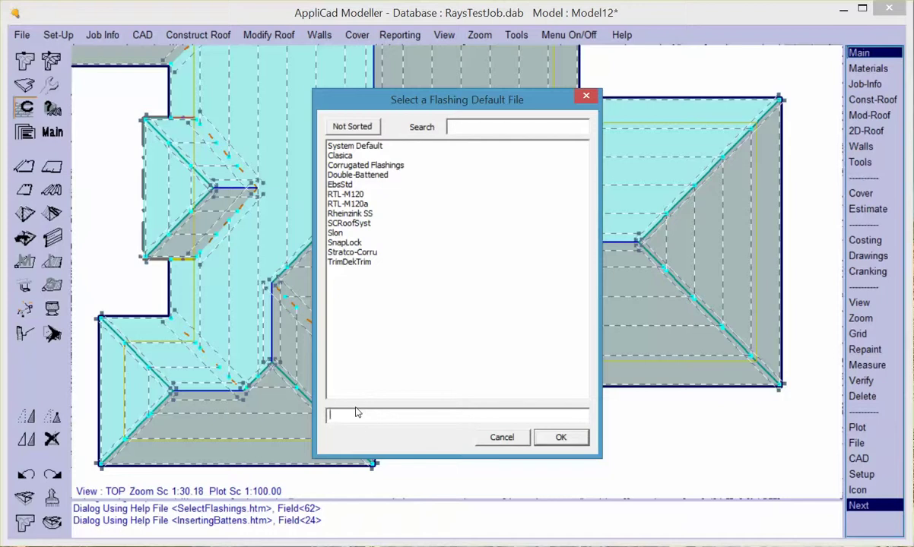
pyautogui.write('Colorbond Corrugated')
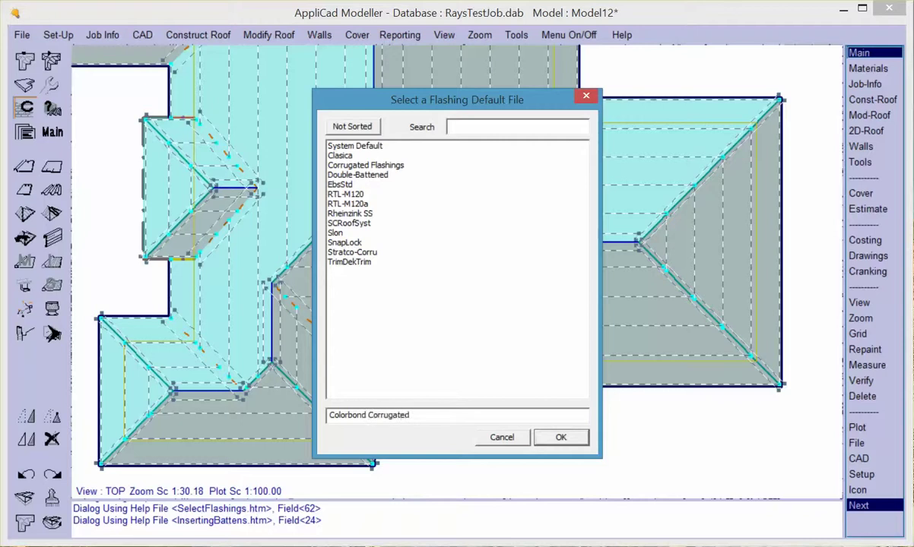
pyautogui.click(560, 438)
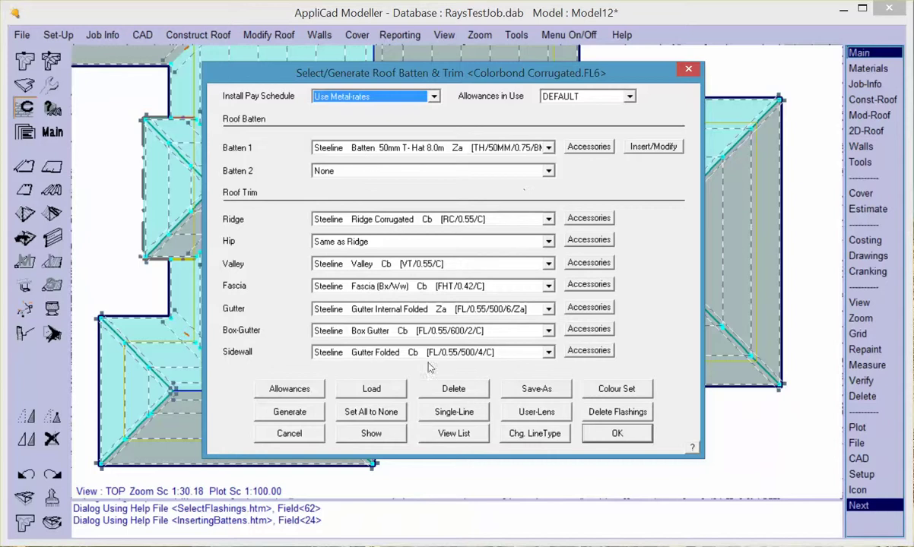
# Step: Load the Colorbond Corrugated flashing default file and accept the update of the flashing definitions
pyautogui.click(372, 389)
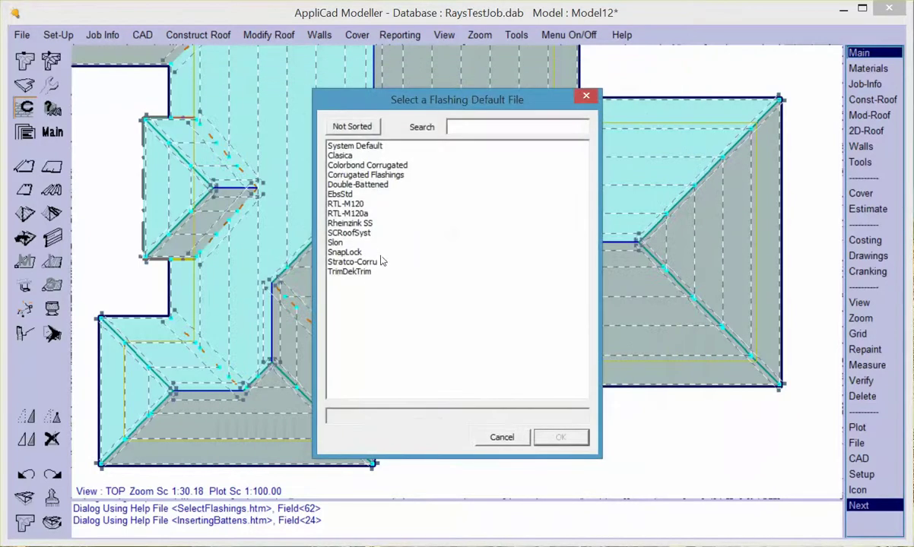
pyautogui.click(346, 165)
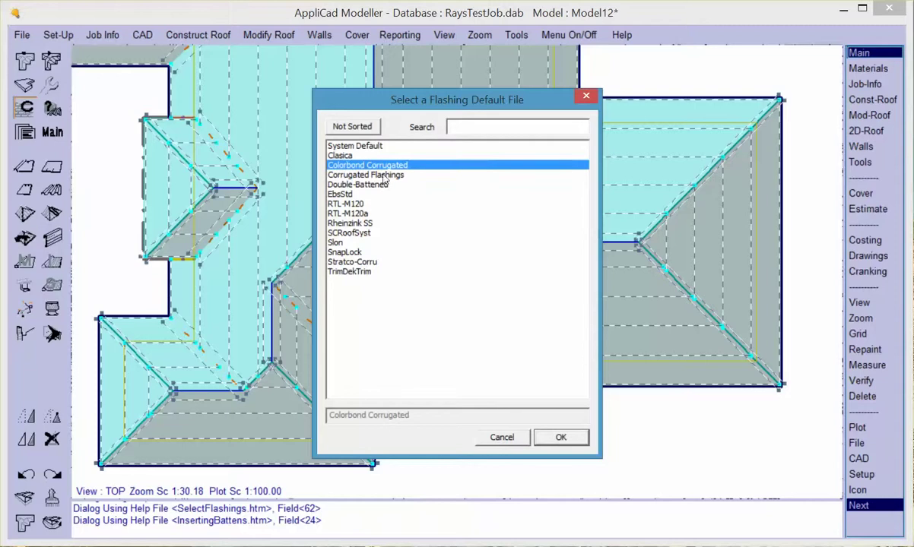
pyautogui.click(560, 438)
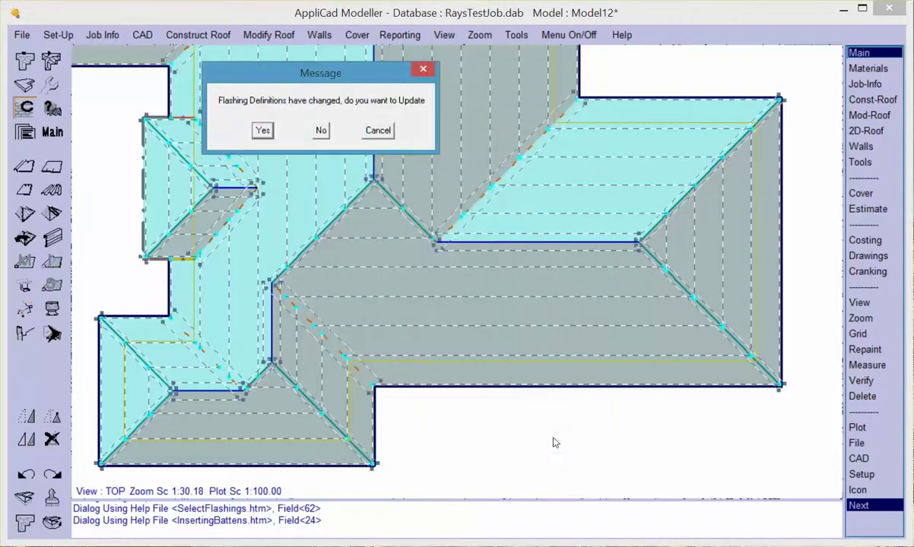
pyautogui.click(262, 130)
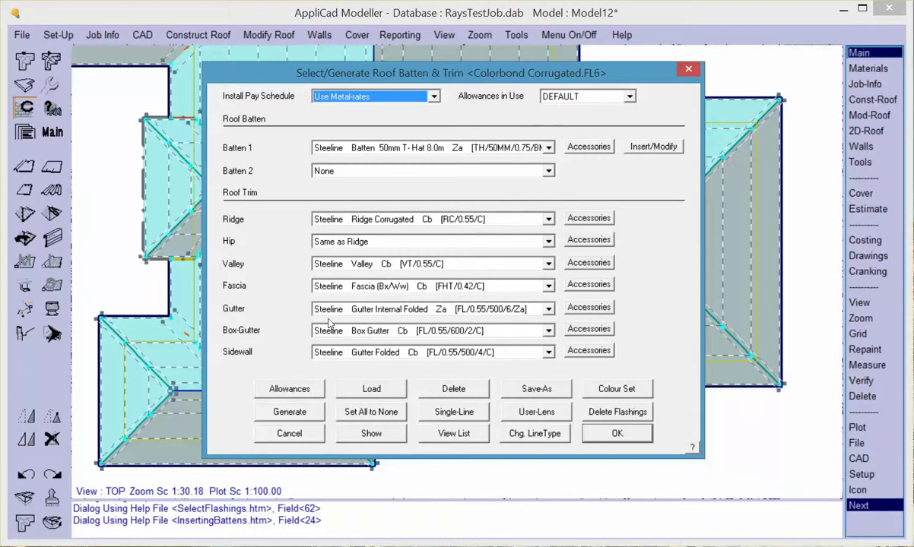
# Step: Review the default flashing allowances for run, lap and corners, and accept them
pyautogui.click(291, 390)
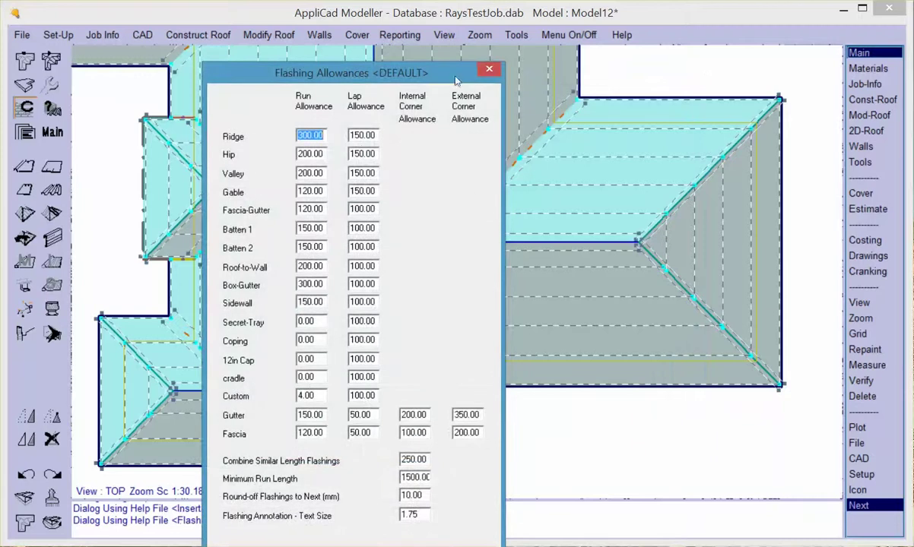
pyautogui.moveTo(453, 80); pyautogui.dragTo(482, 25)
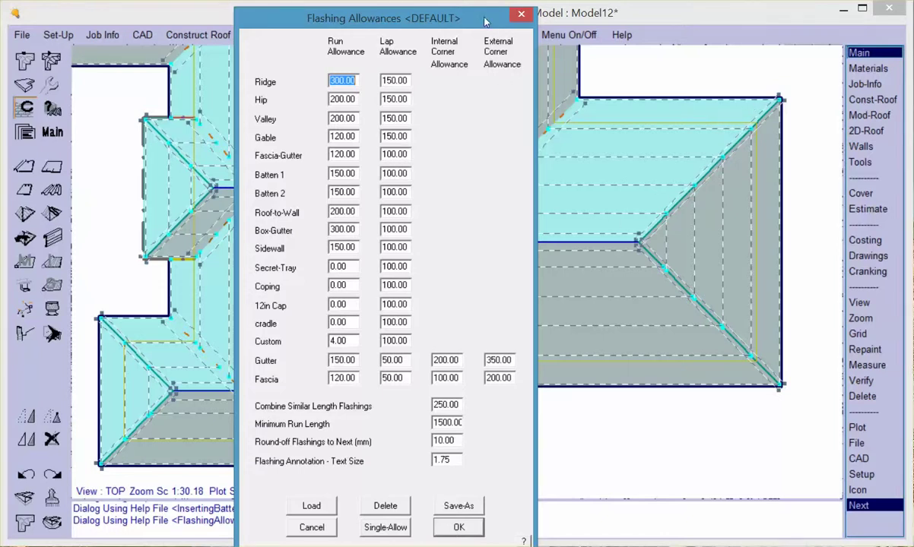
pyautogui.moveTo(480, 17); pyautogui.dragTo(357, 16)
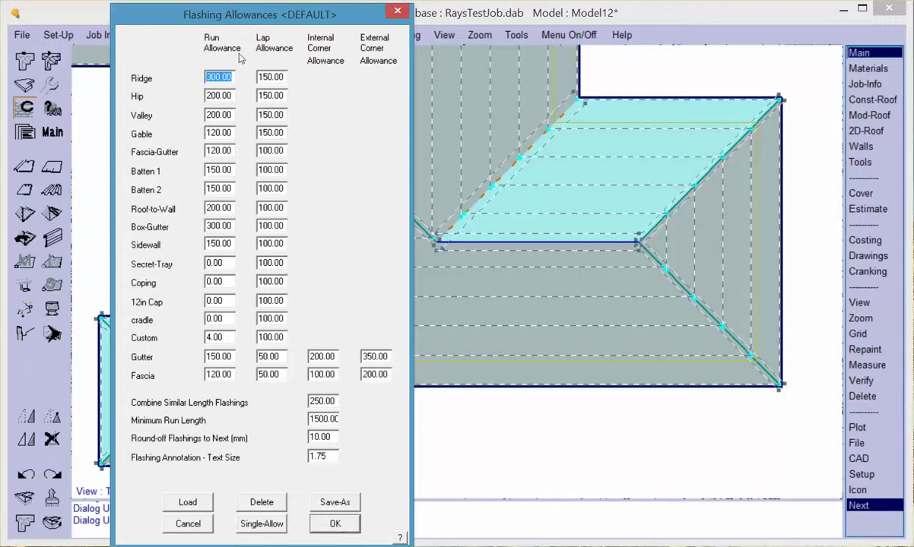
pyautogui.click(335, 523)
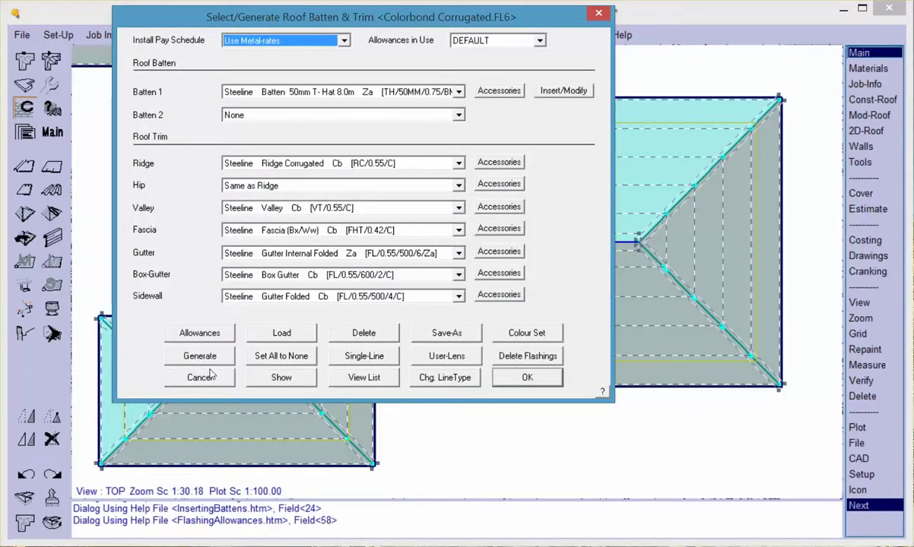
# Step: Generate the roof flashings and review the flashings and accessories in the cutting list summary
pyautogui.click(199, 356)
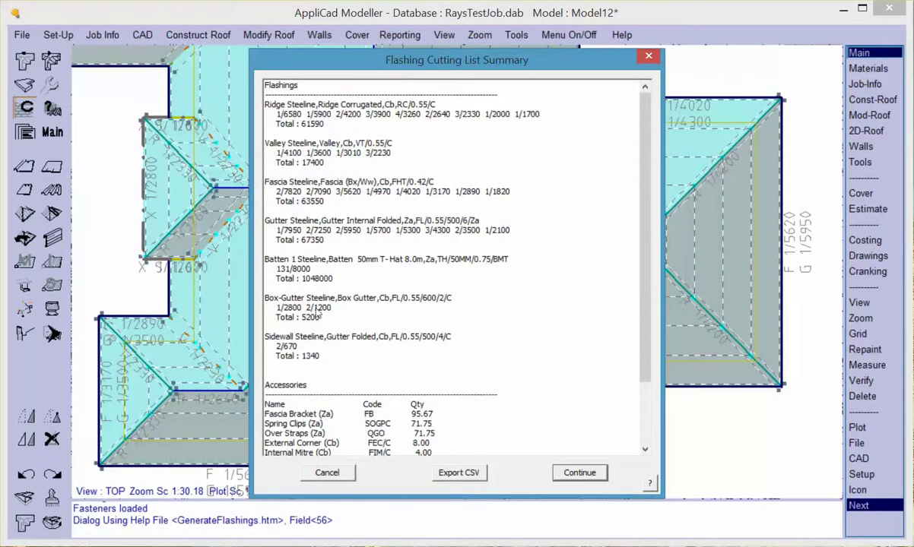
pyautogui.scroll(-1, 643, 323)
pyautogui.scroll(-2, 643, 323)
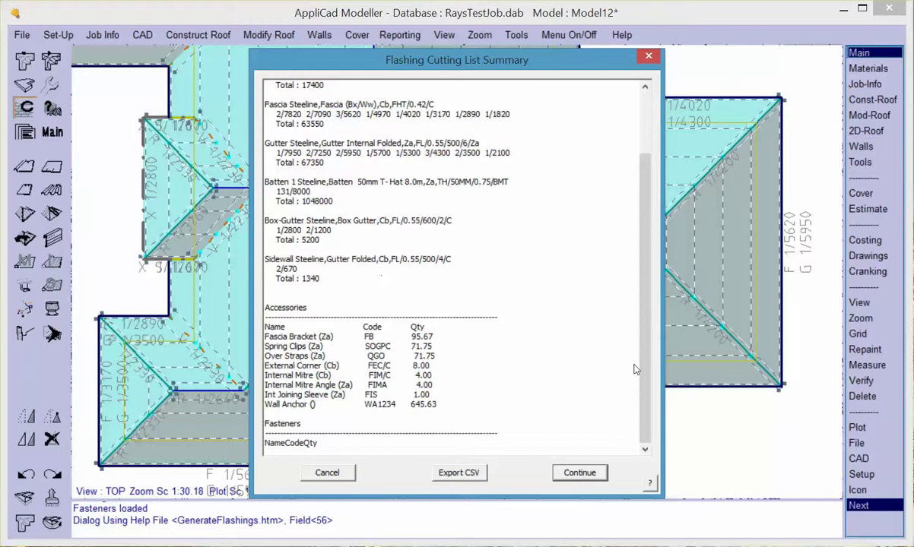
pyautogui.scroll(3, 644, 377)
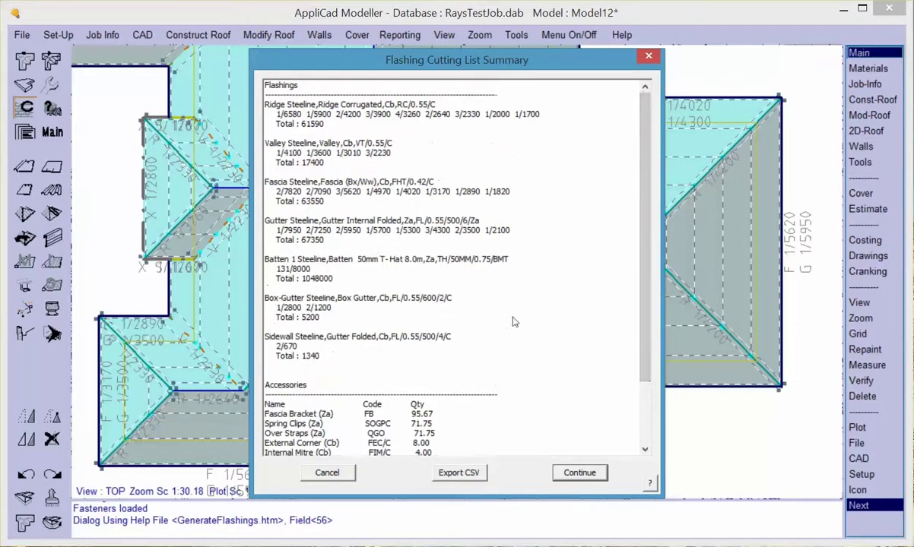
pyautogui.click(576, 472)
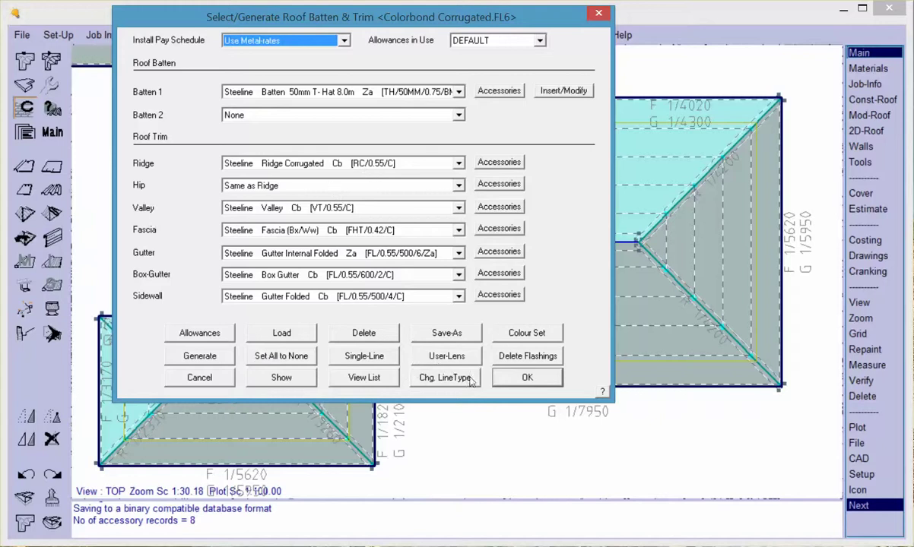
# Step: Accept the batten and trim setup and inspect the flashing length labels across the whole roof plan
pyautogui.click(523, 379)
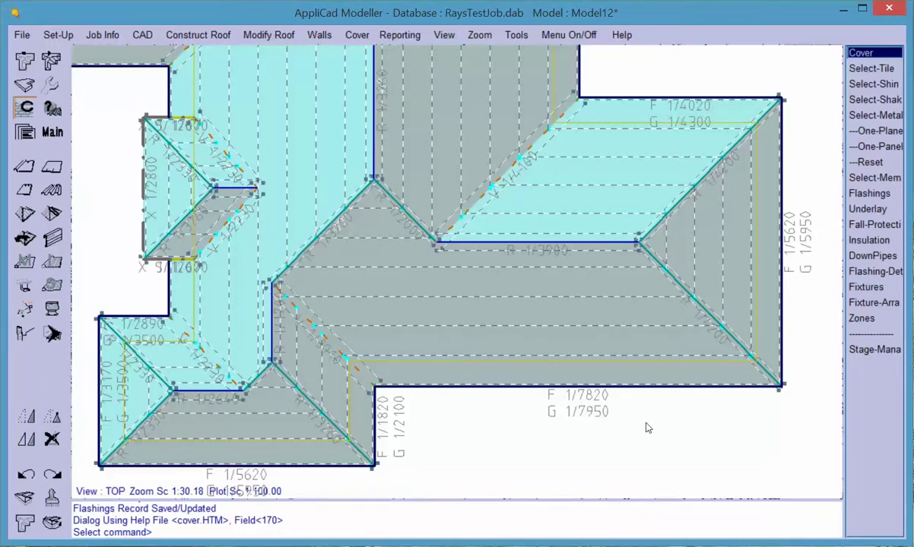
pyautogui.scroll(-4, 641, 424)
pyautogui.scroll(7, 465, 181)
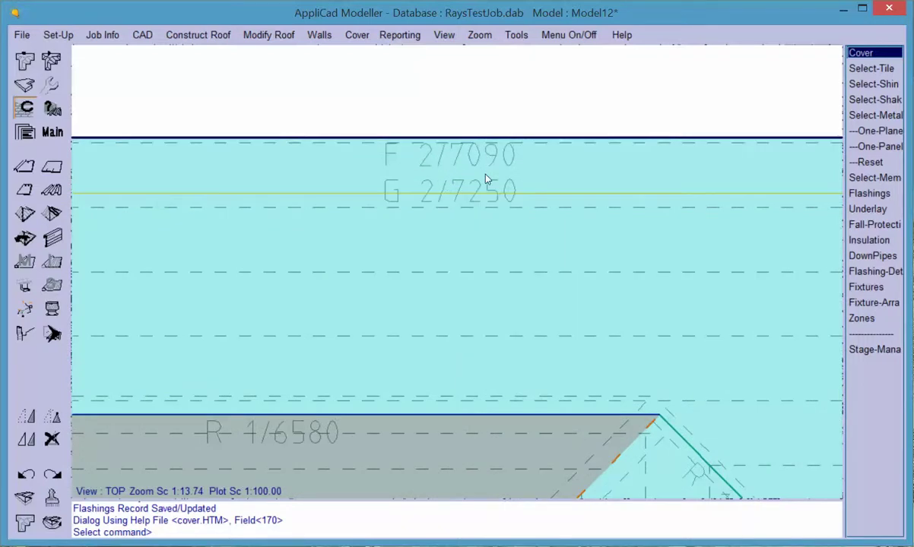
pyautogui.scroll(-5, 460, 179)
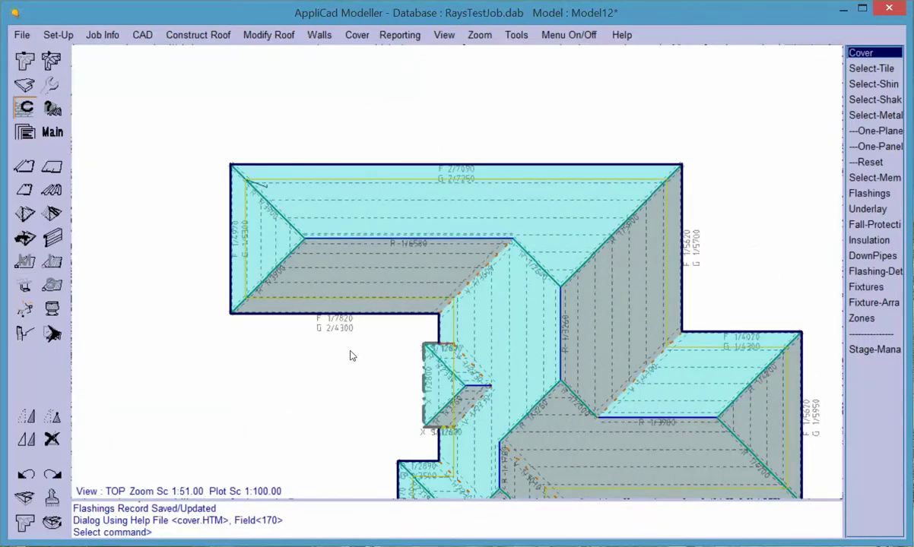
pyautogui.moveTo(352, 356)
pyautogui.mouseDown(button='middle')
pyautogui.moveTo(357, 328)
pyautogui.moveTo(327, 270)
pyautogui.moveTo(302, 257)
pyautogui.mouseUp(button='middle')
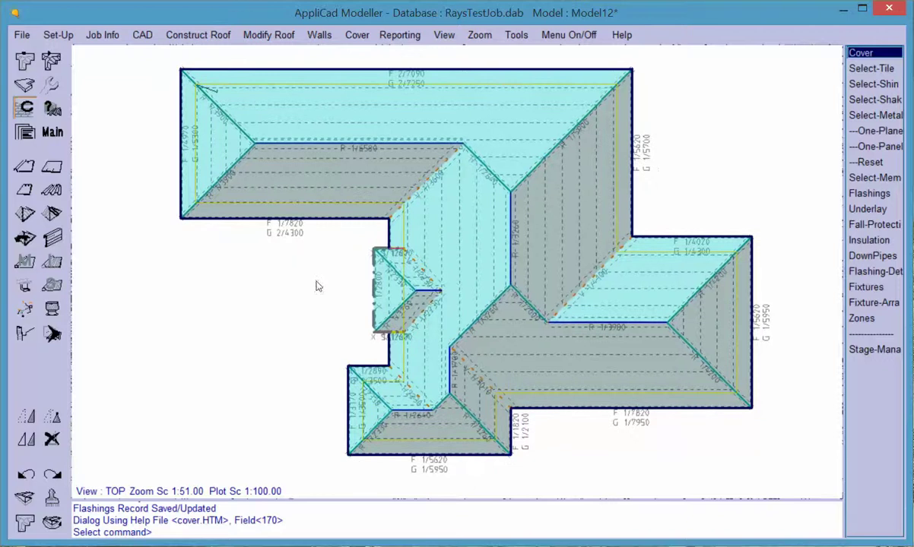